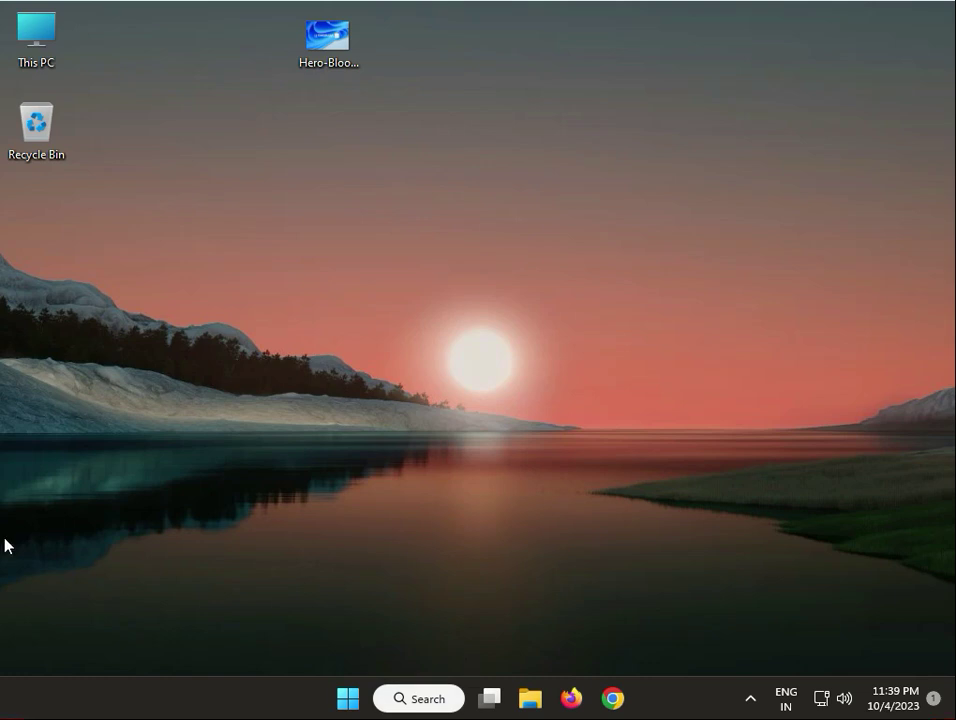
# Open the Date & time settings and switch Set time automatically off and back on.
pyautogui.click(350, 702)
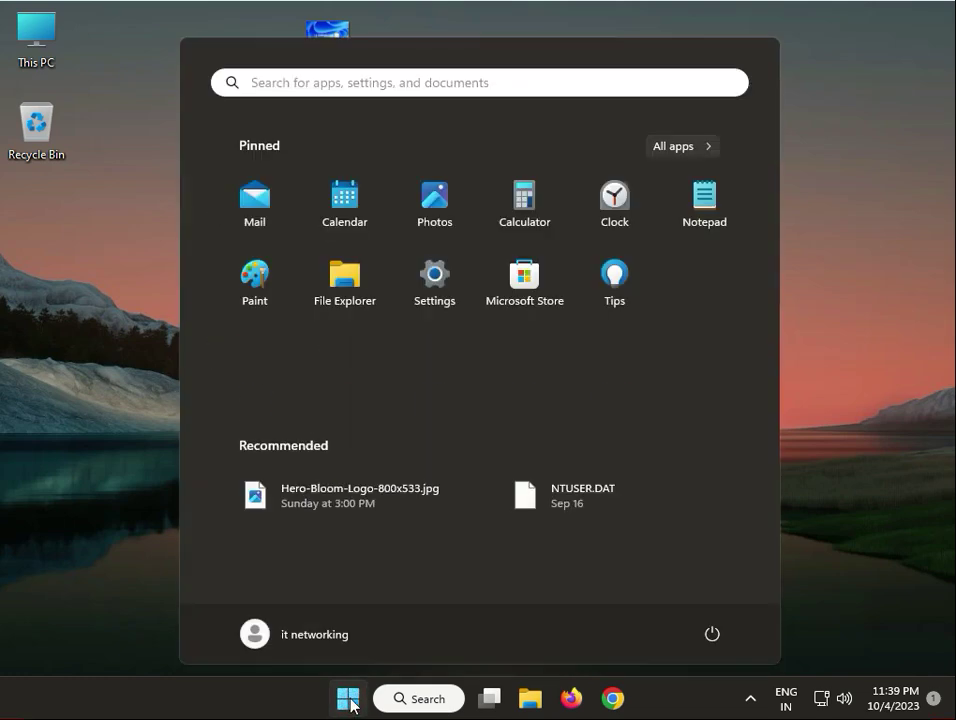
pyautogui.click(431, 285)
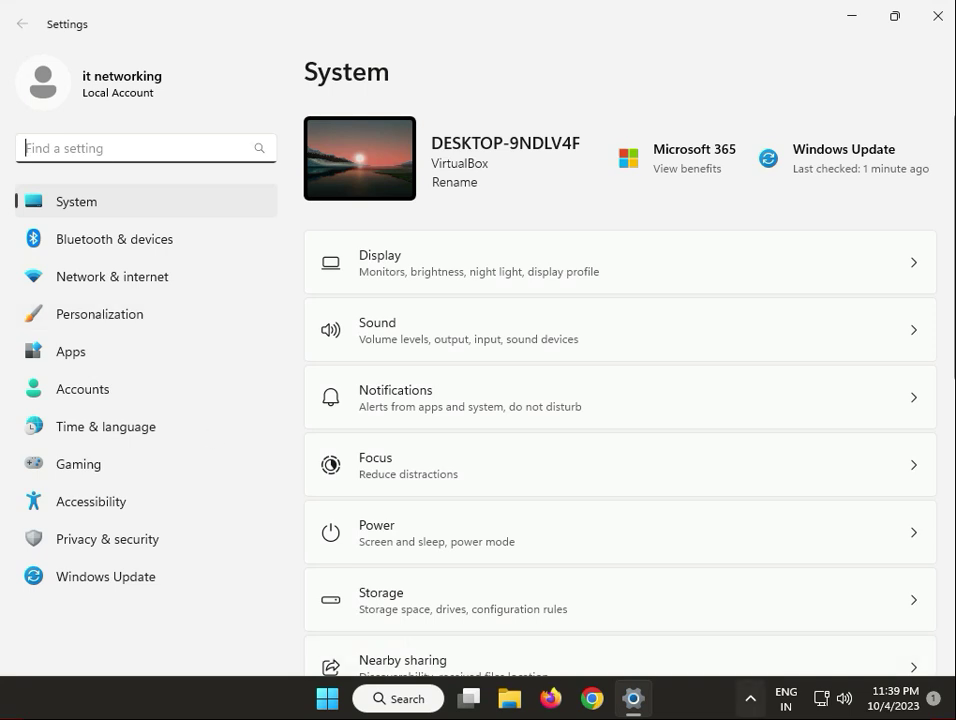
pyautogui.click(100, 429)
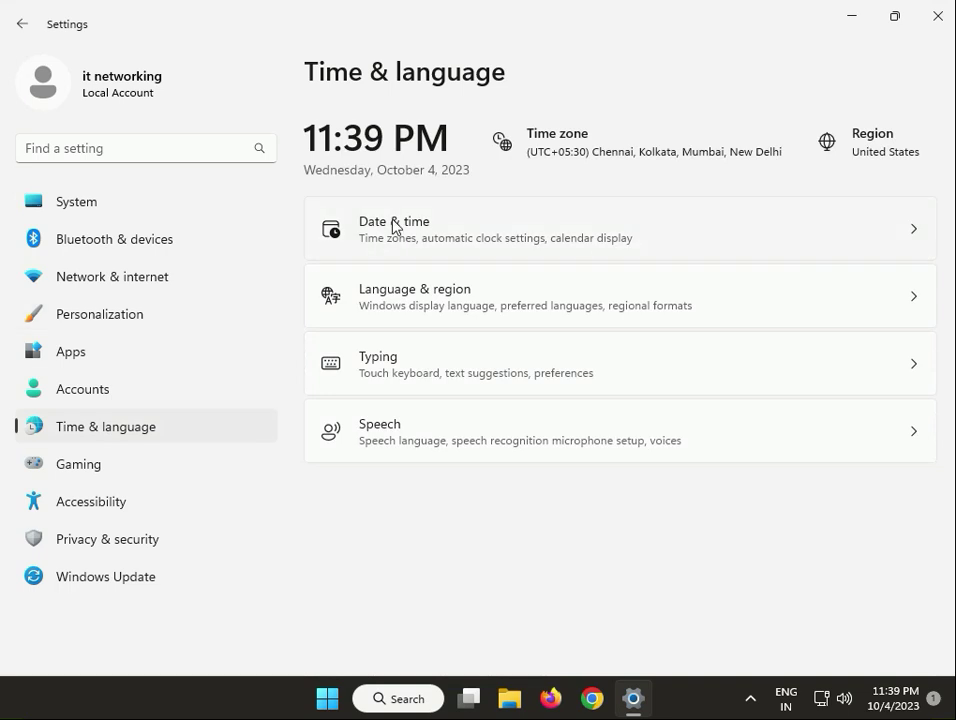
pyautogui.click(420, 225)
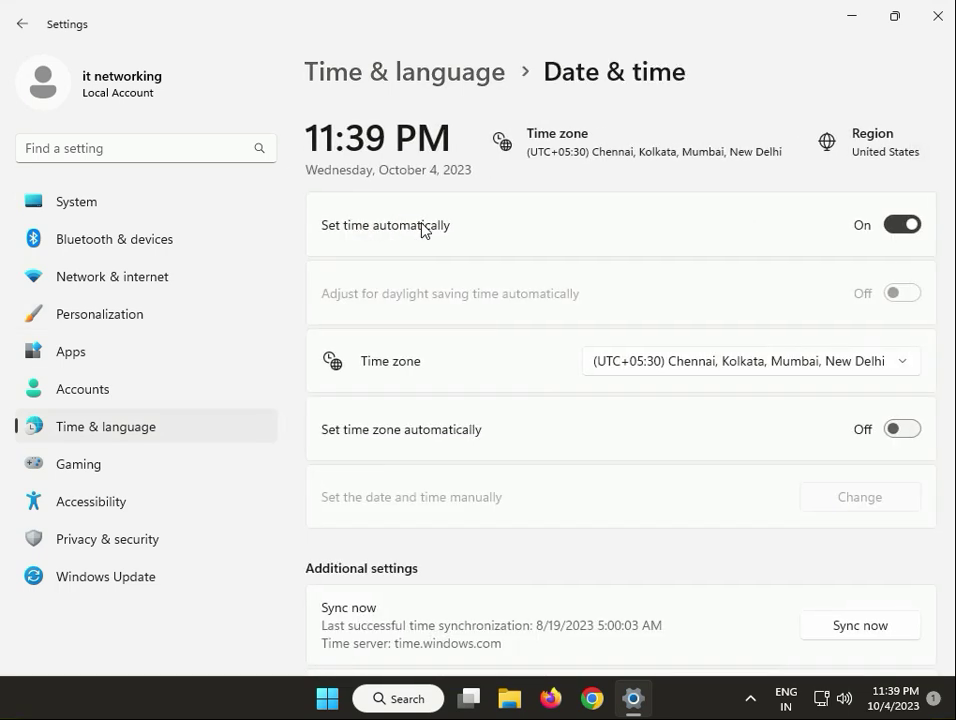
pyautogui.click(903, 227)
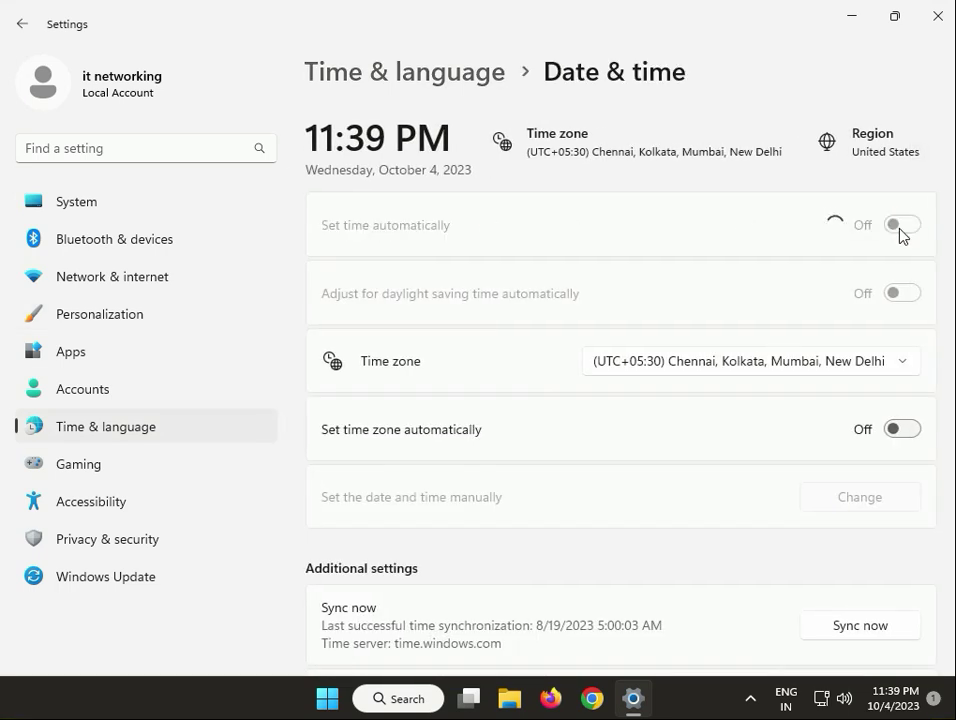
pyautogui.click(903, 227)
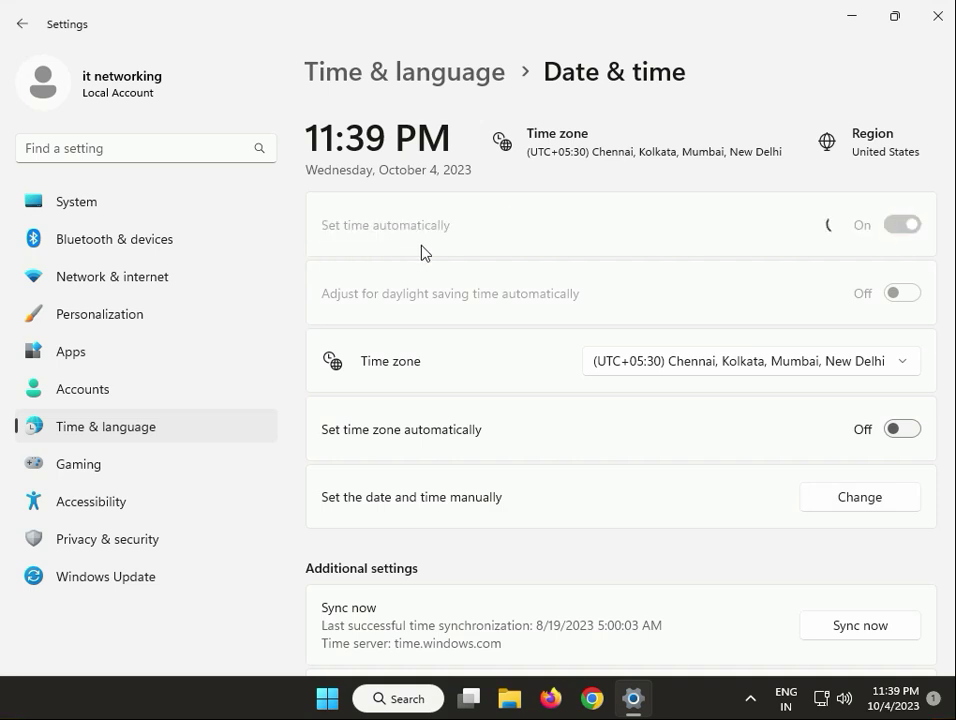
# Check the time zone selection and the Language & region settings, including country and regional format, and close Settings.
pyautogui.click(904, 369)
pyautogui.click(739, 368)
pyautogui.click(418, 72)
pyautogui.click(462, 300)
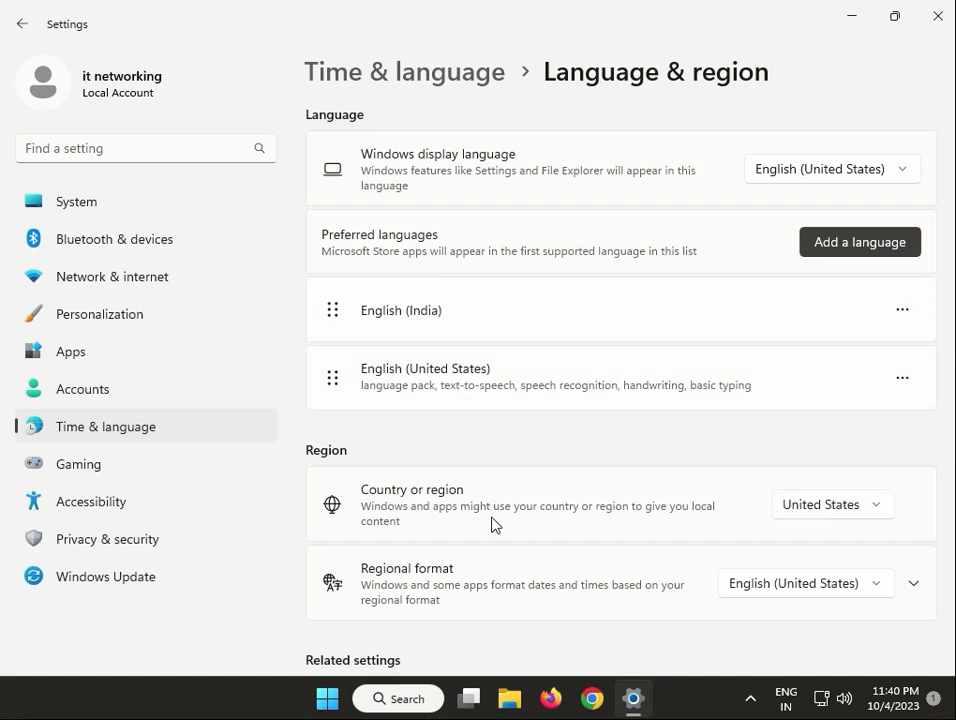
pyautogui.click(938, 16)
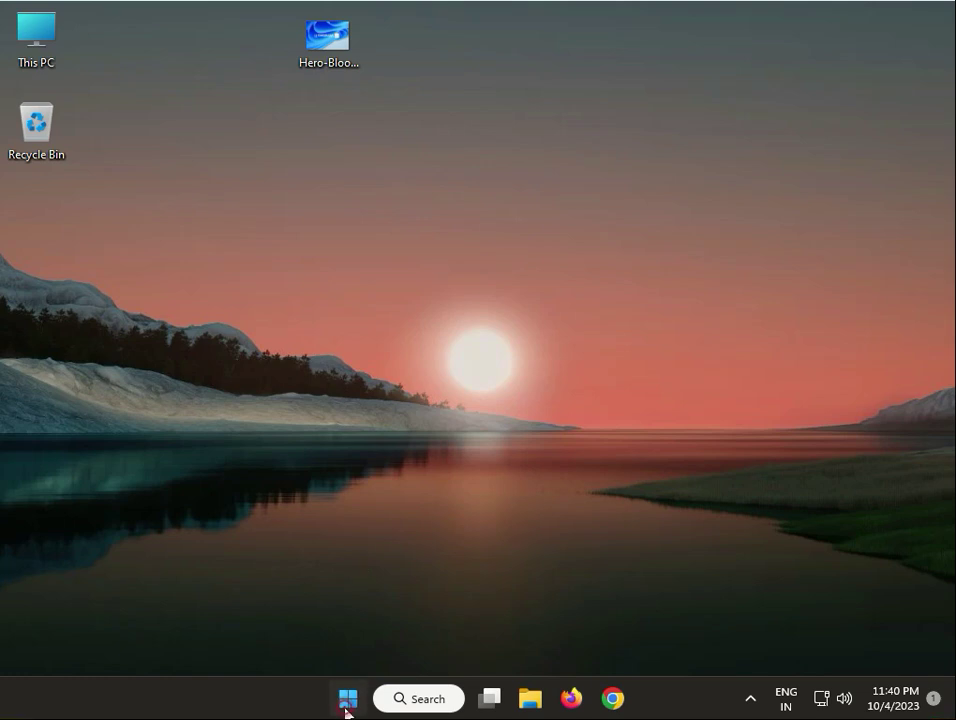
# Open the Other troubleshooters page in the system Troubleshoot settings and look through the available troubleshooters.
pyautogui.click(347, 702)
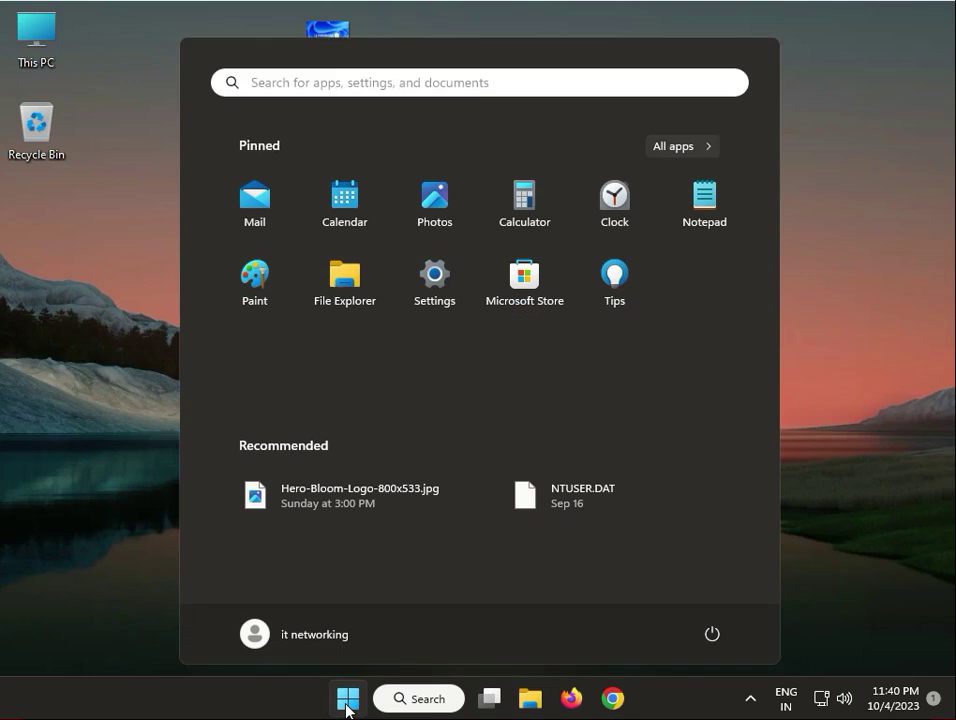
pyautogui.click(437, 287)
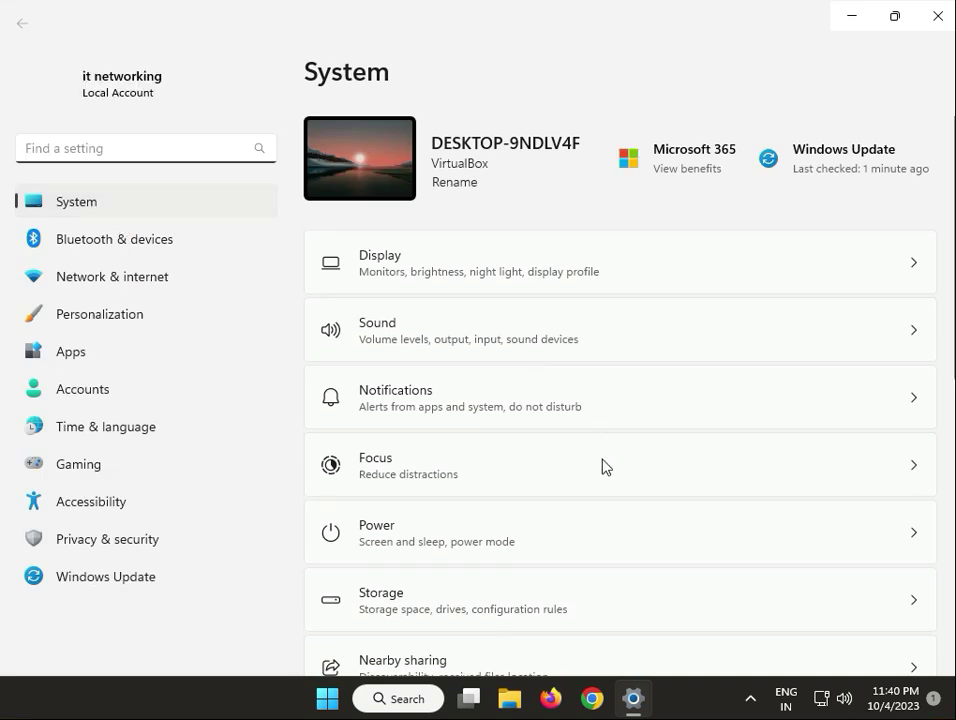
pyautogui.scroll(-3, 603, 468)
pyautogui.click(405, 518)
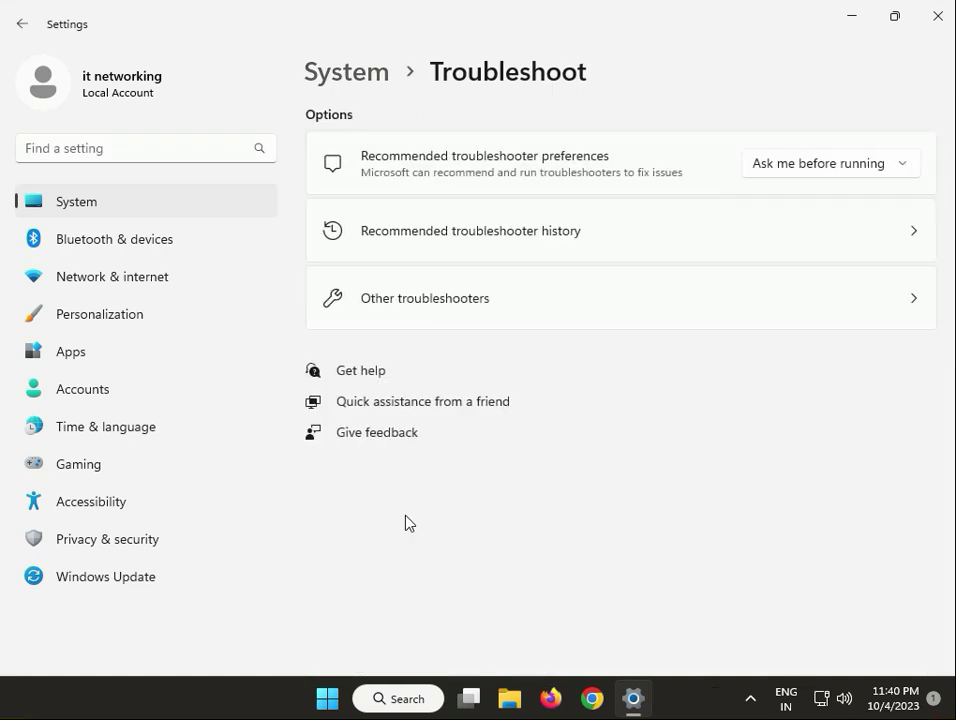
pyautogui.click(494, 287)
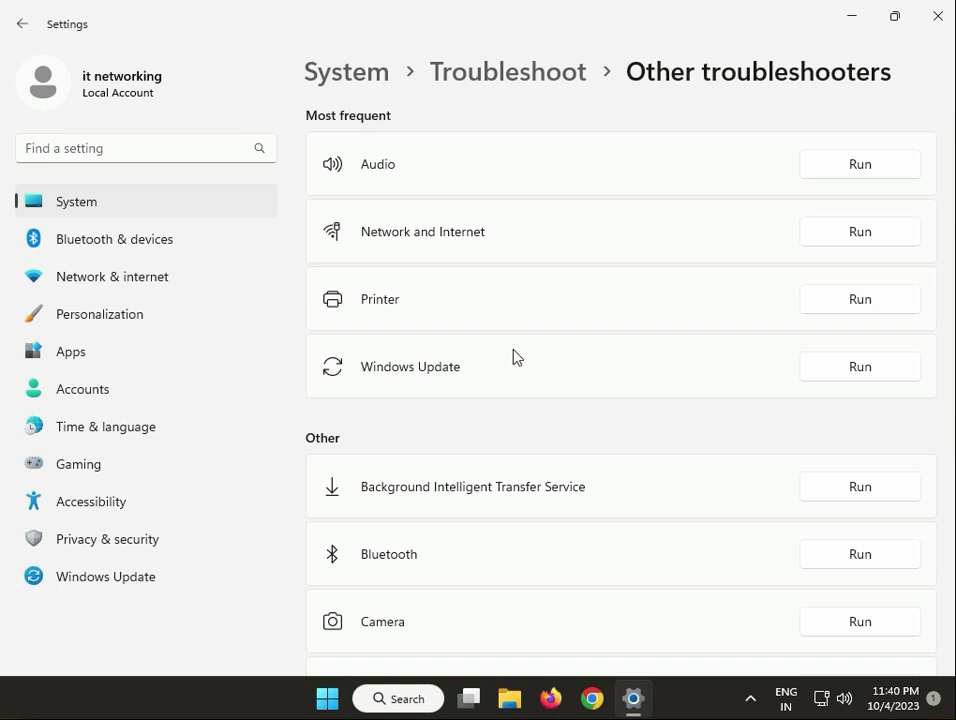
pyautogui.scroll(-5, 527, 385)
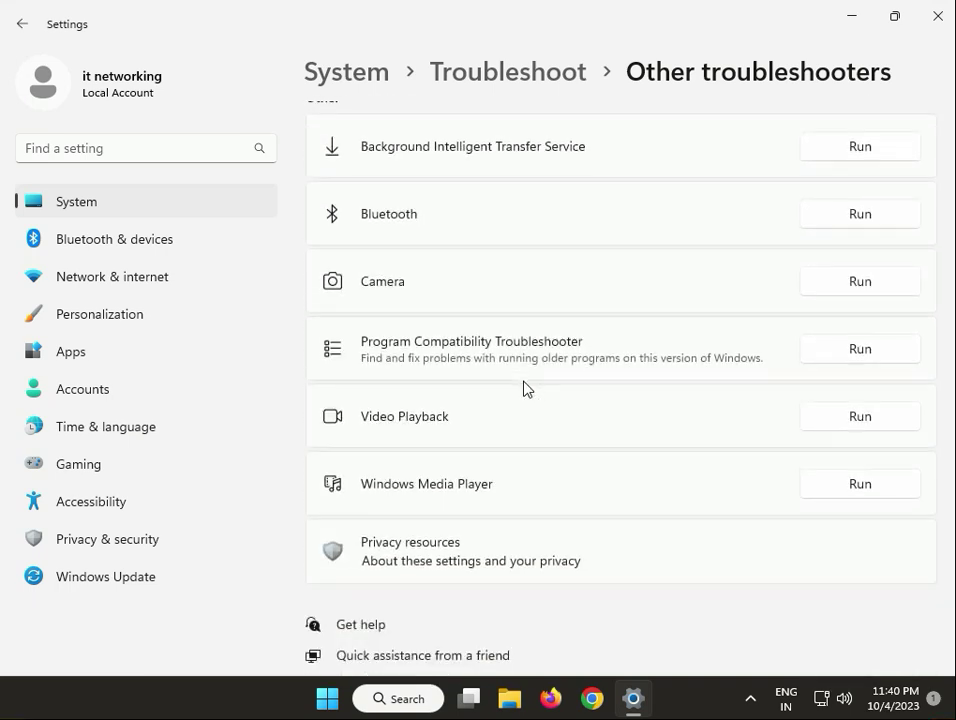
pyautogui.scroll(5, 481, 469)
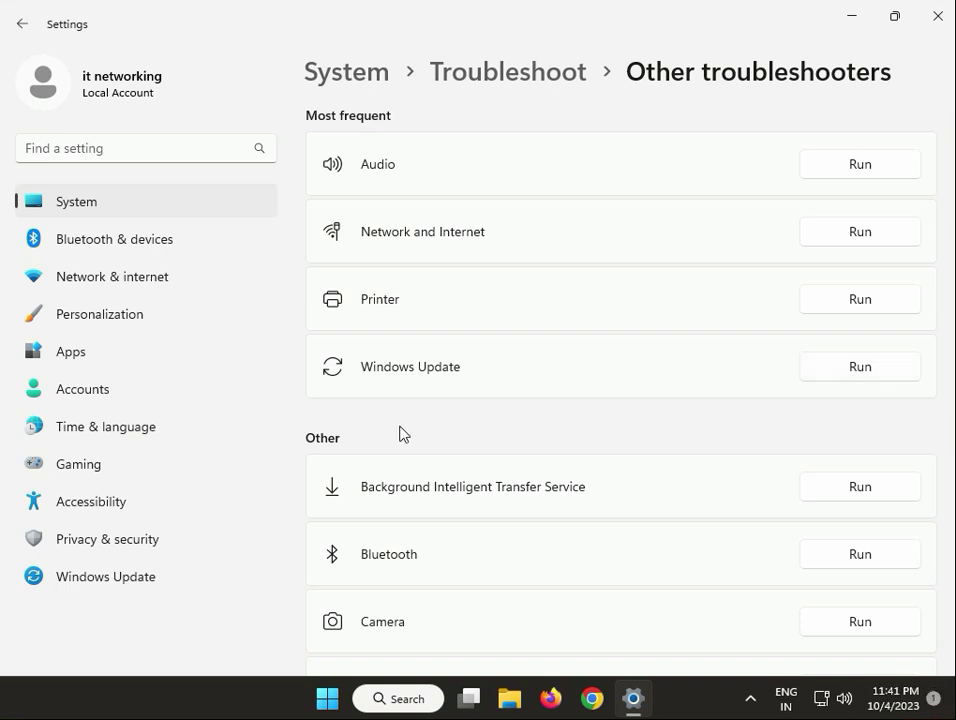
# Check the pending updates on the Windows Update page and close Settings.
pyautogui.click(92, 580)
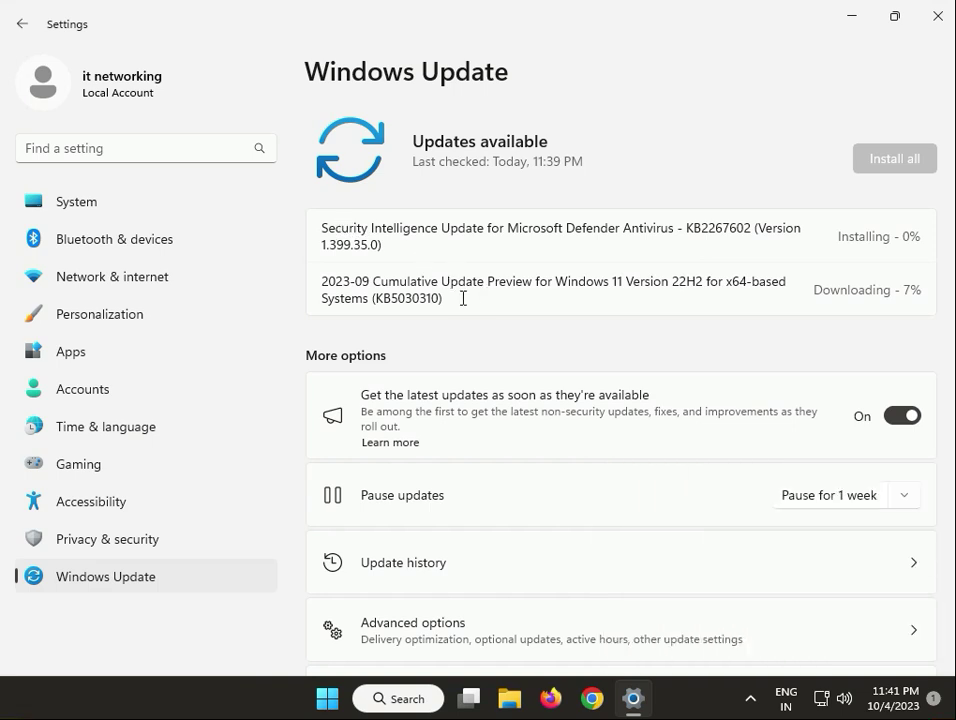
pyautogui.moveTo(432, 297); pyautogui.dragTo(329, 228)
pyautogui.click(936, 14)
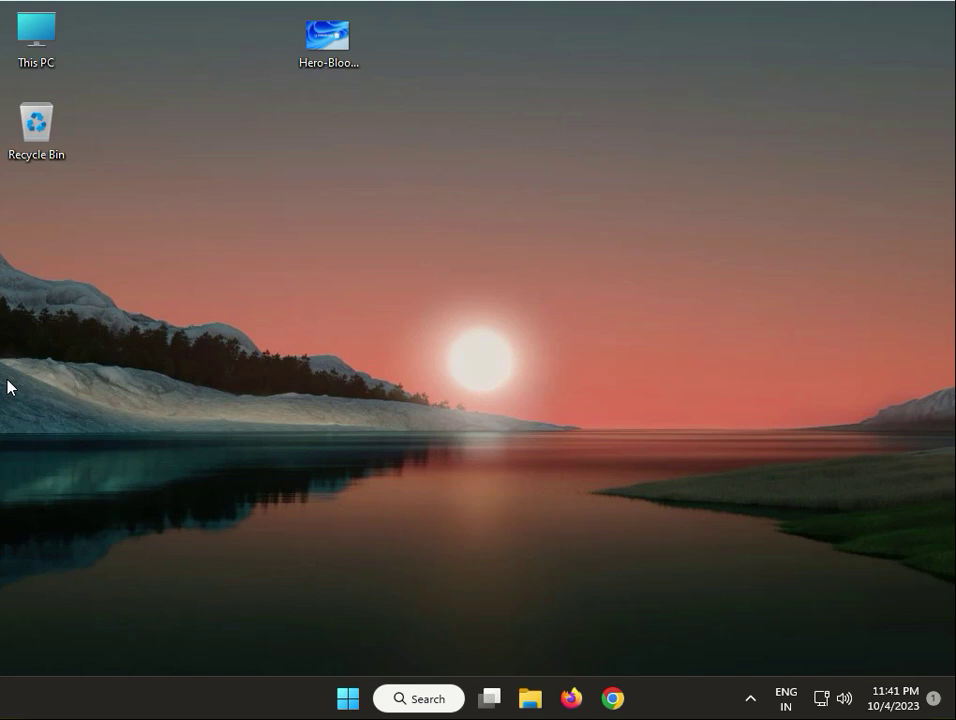
# Open the Services console by running services.msc.
pyautogui.click(360, 630)
pyautogui.press('super+r')
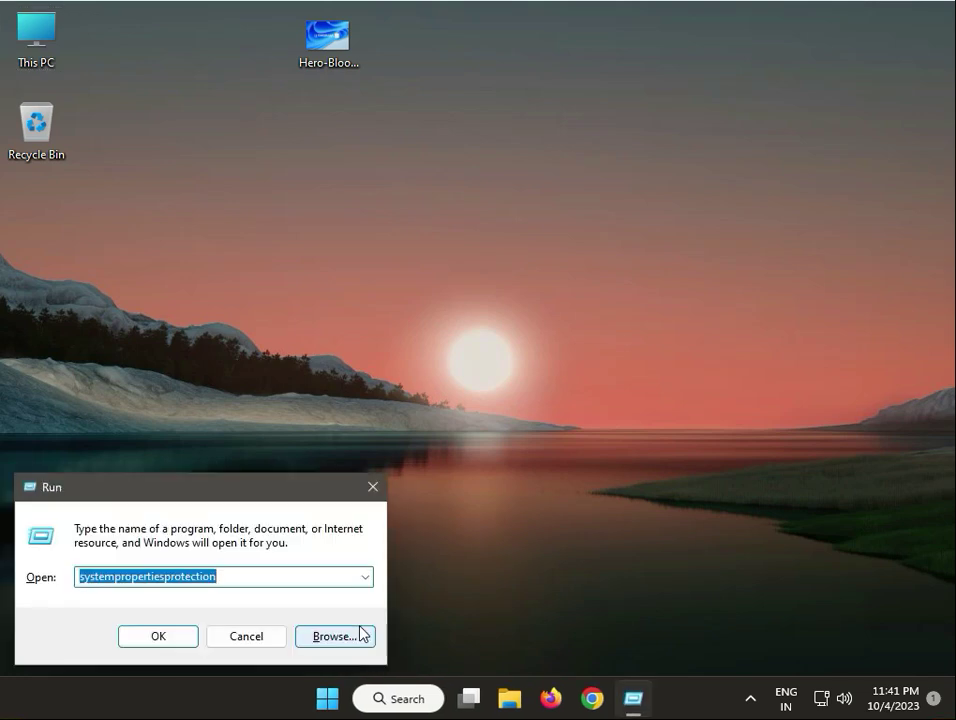
pyautogui.write('ser')
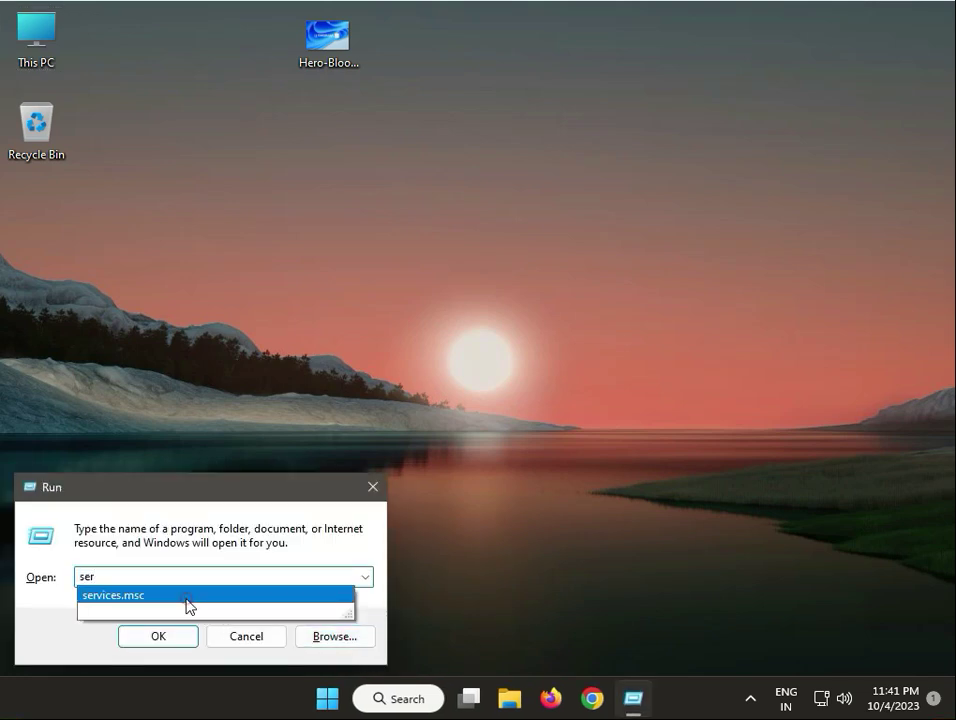
pyautogui.click(113, 595)
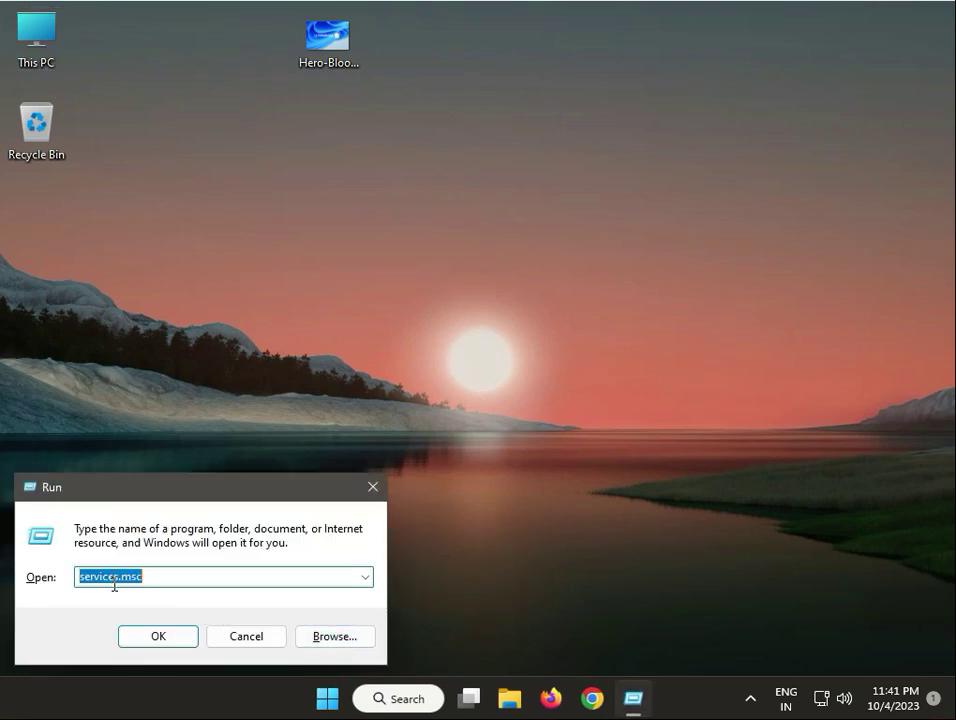
pyautogui.click(152, 642)
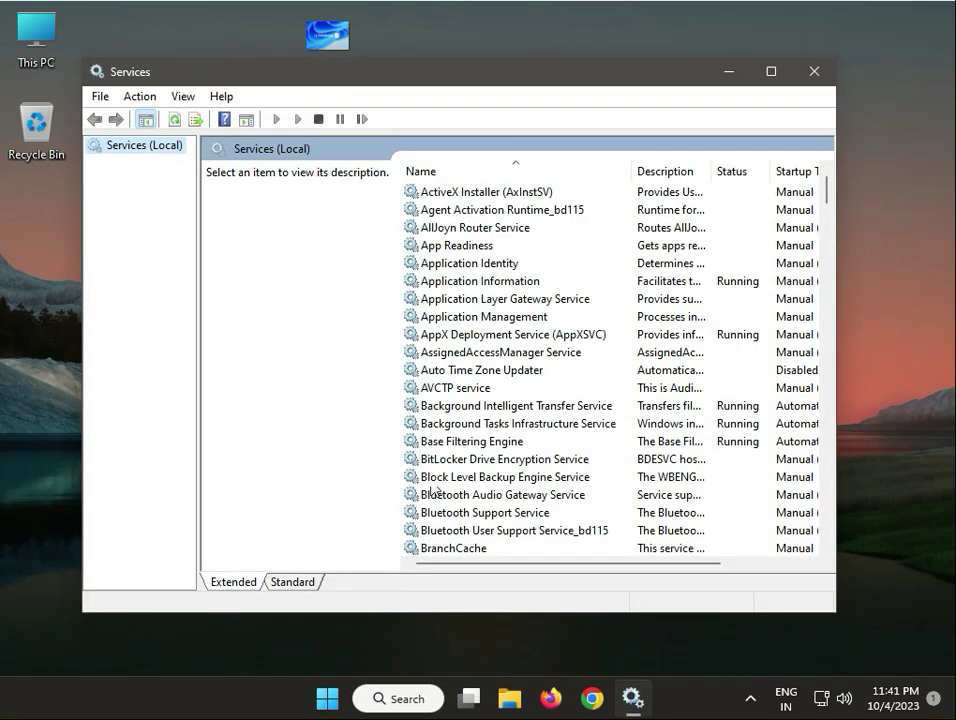
# Find Microsoft Store Install Service in the services list, restart it, and close the Services console.
pyautogui.click(465, 460)
pyautogui.press('m')
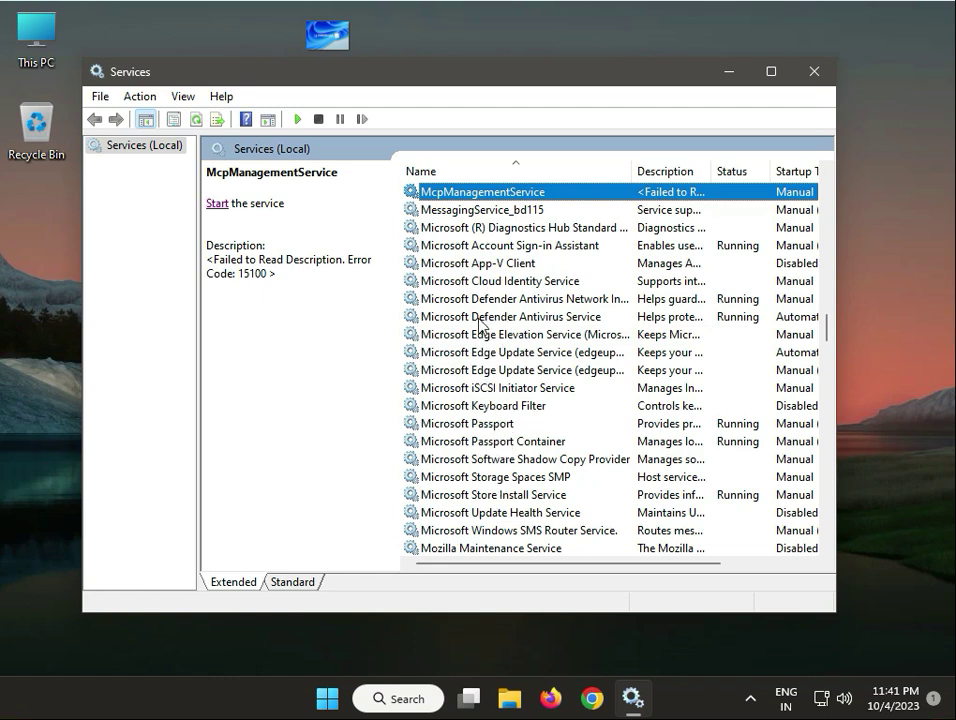
pyautogui.scroll(2, 480, 332)
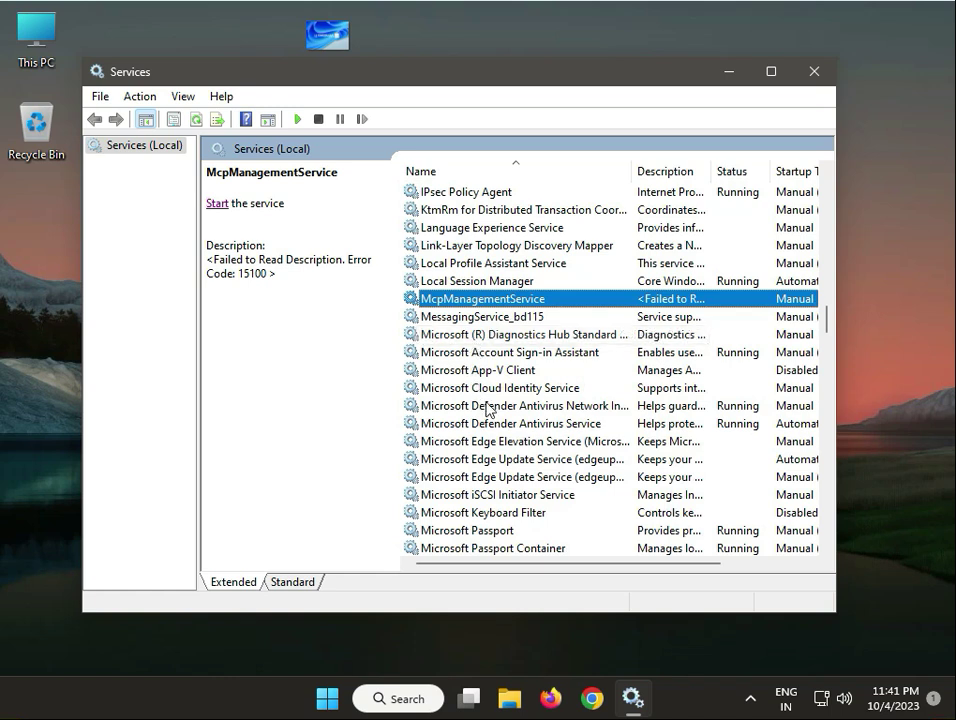
pyautogui.scroll(-2, 499, 512)
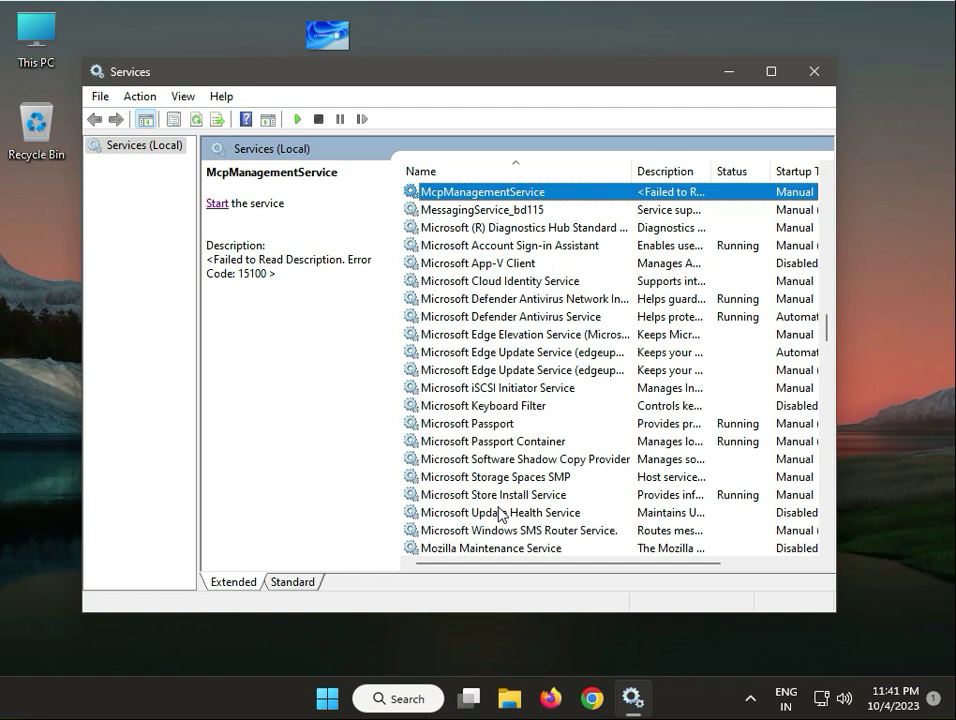
pyautogui.click(478, 494)
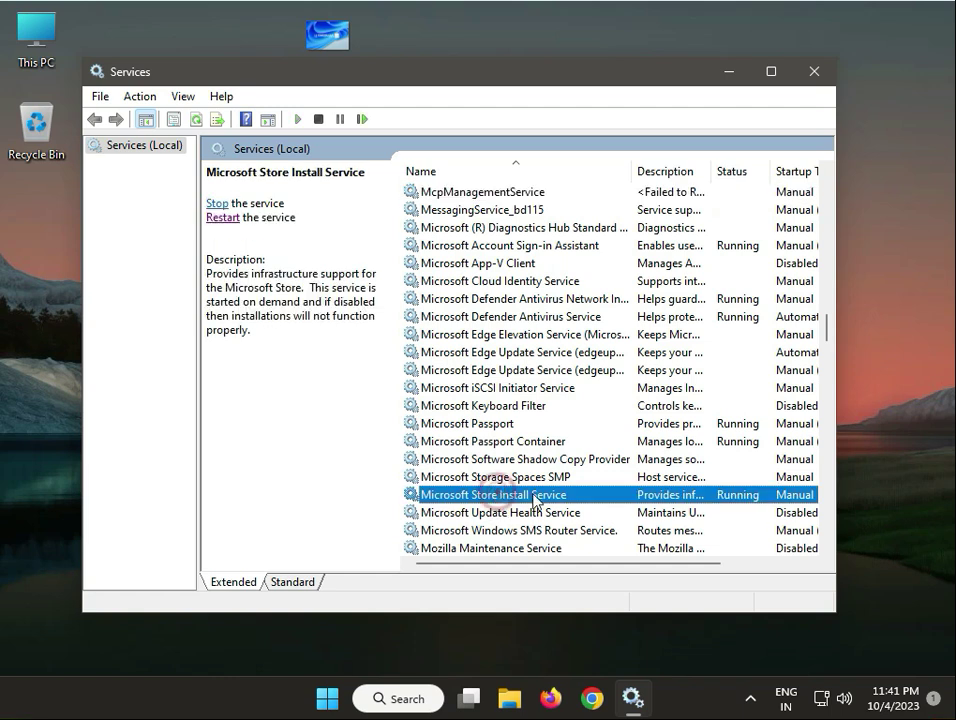
pyautogui.click(222, 218)
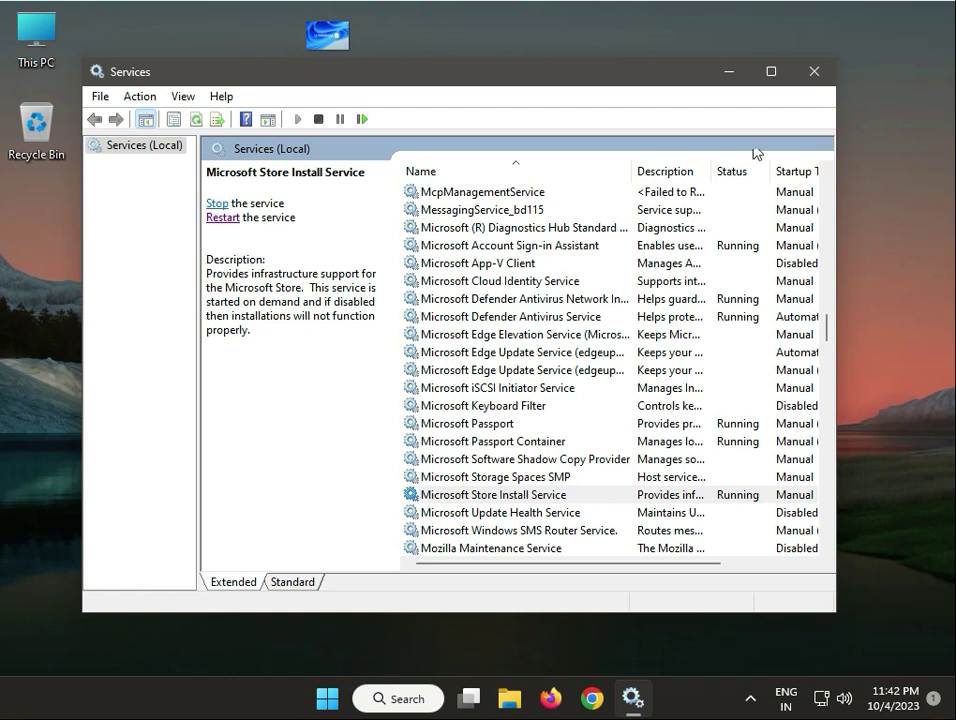
pyautogui.click(814, 71)
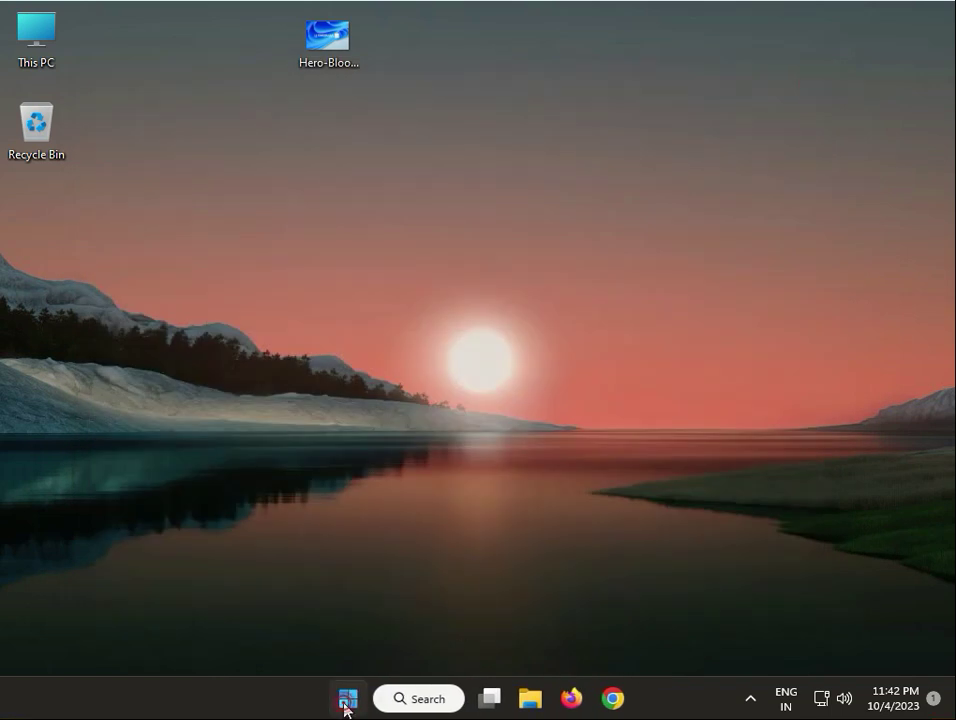
# Open Command Prompt and run wsreset.exe to reset the Microsoft Store cache.
pyautogui.click(346, 702)
pyautogui.write('cmd')
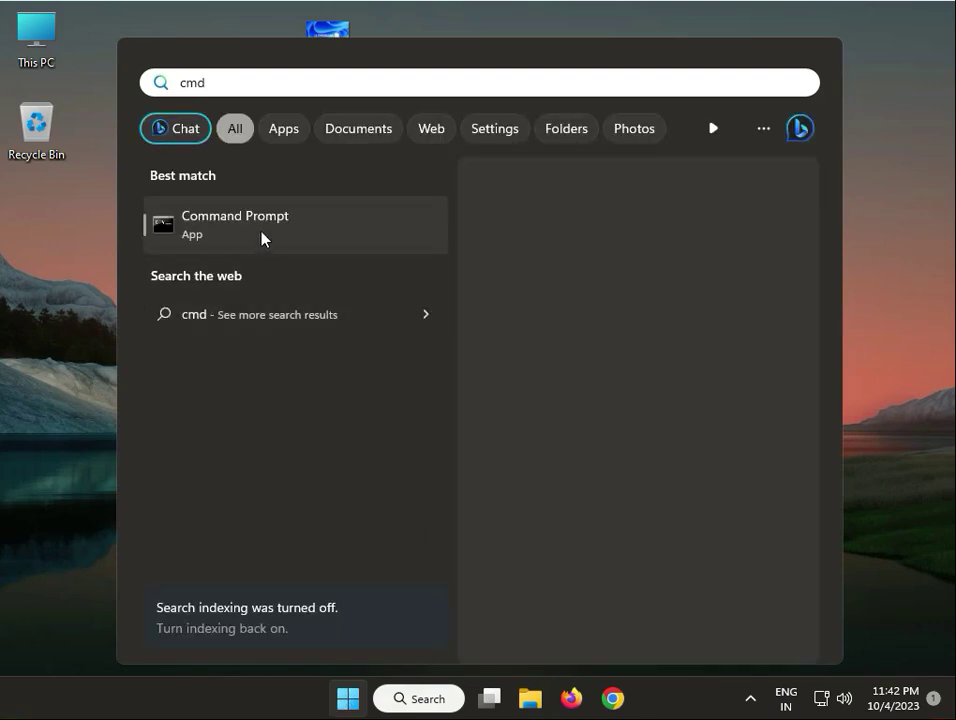
pyautogui.click(263, 236)
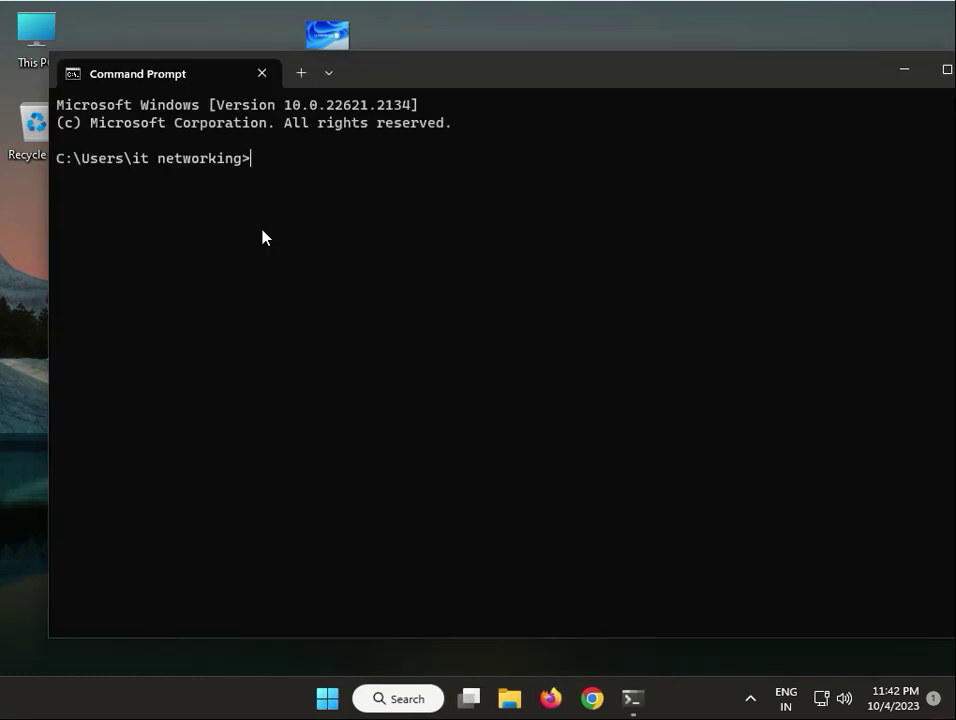
pyautogui.write('wsreset.exe')
pyautogui.press('Return')
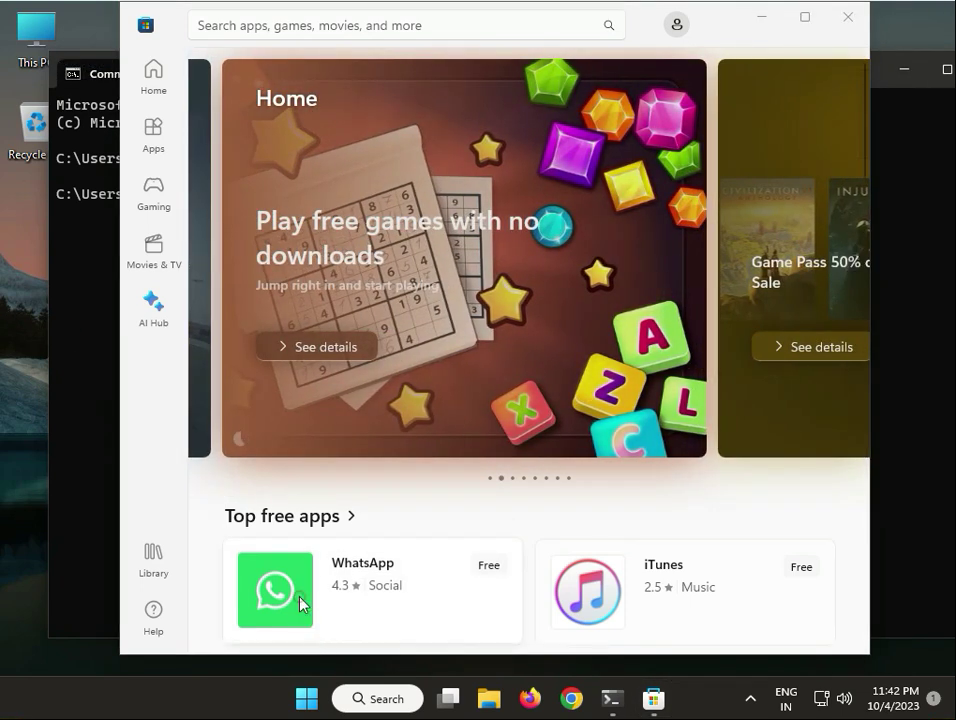
# Open the WhatsApp page from the Store's top free apps and start getting the app.
pyautogui.click(301, 600)
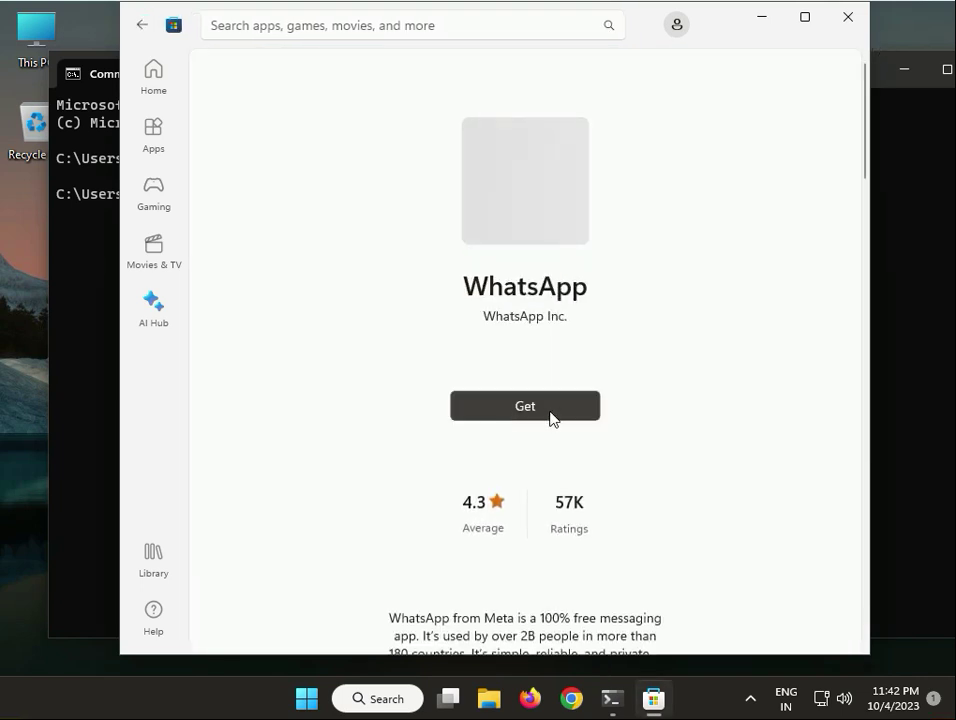
pyautogui.click(529, 412)
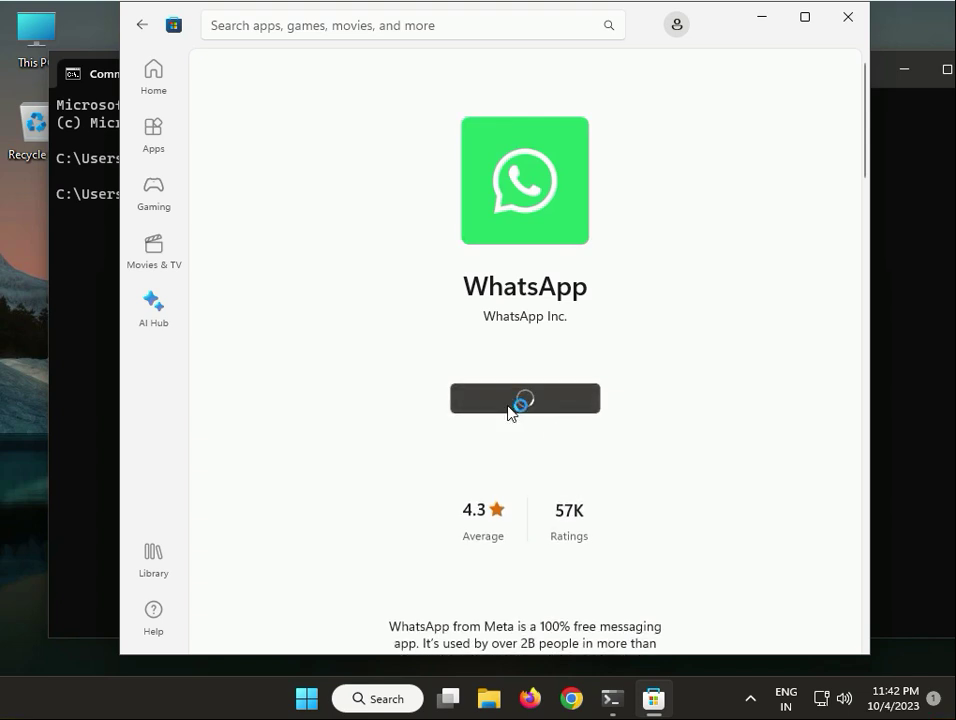